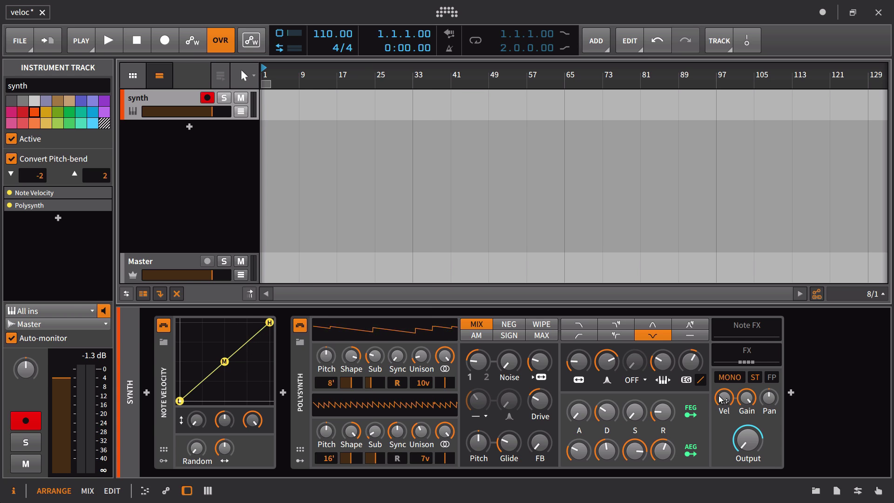
Raise the Polysynth Vel knob to its +30 dB amp velocity sensitivity maximum
drag(721, 399, 721, 382)
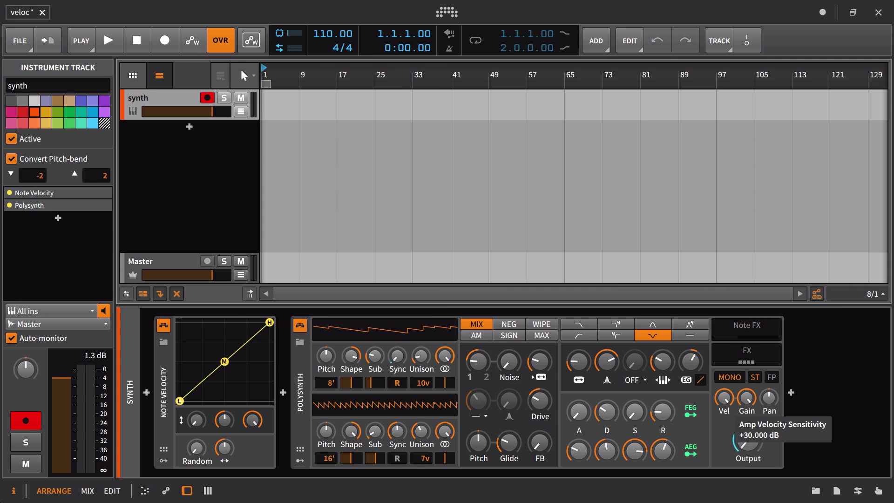
drag(721, 382, 728, 411)
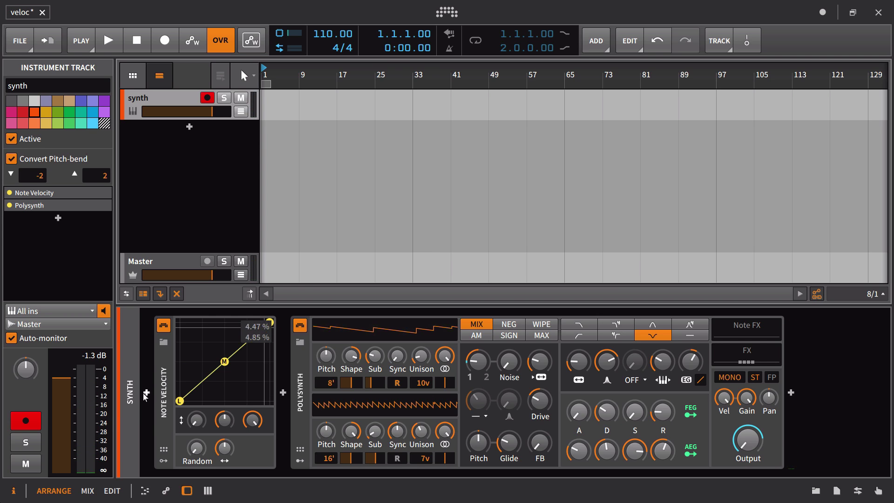
Raise the Note Velocity L point and lower the H point to about 58%, flattening the curve
drag(179, 401, 180, 365)
drag(269, 325, 281, 368)
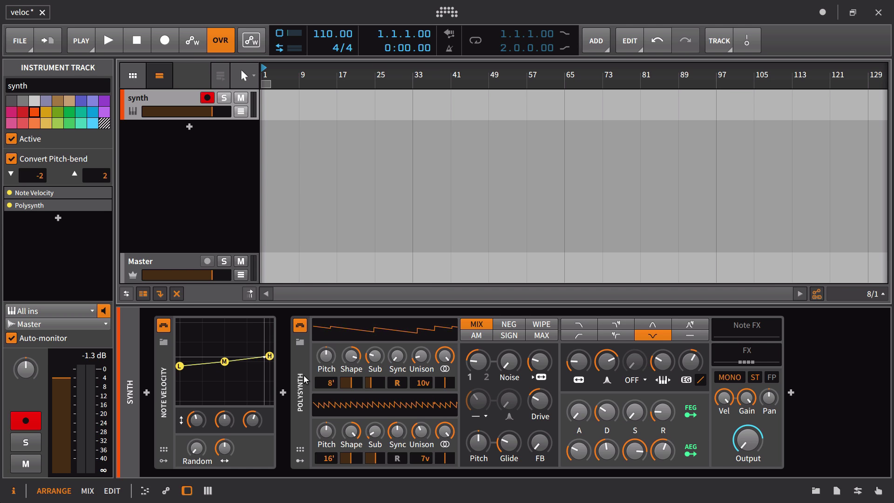
Invert the Note Velocity curve, with L at the top-left and H at the bottom-right
click(161, 466)
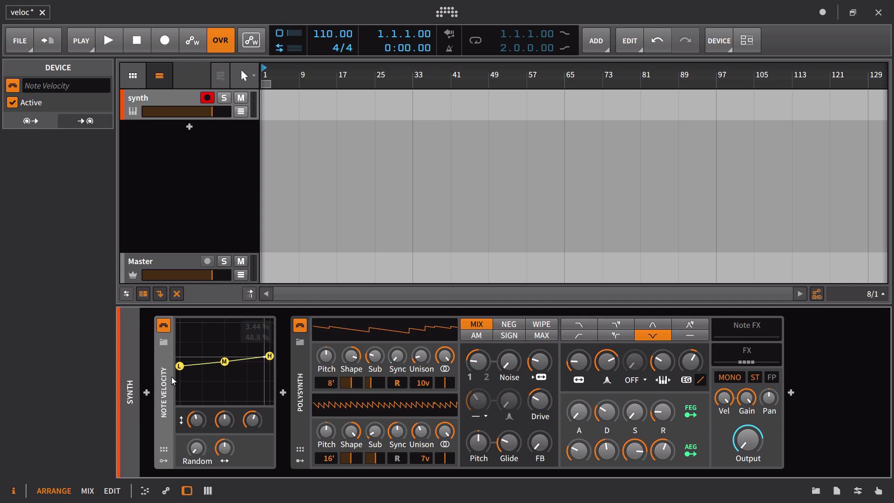
drag(180, 366, 138, 423)
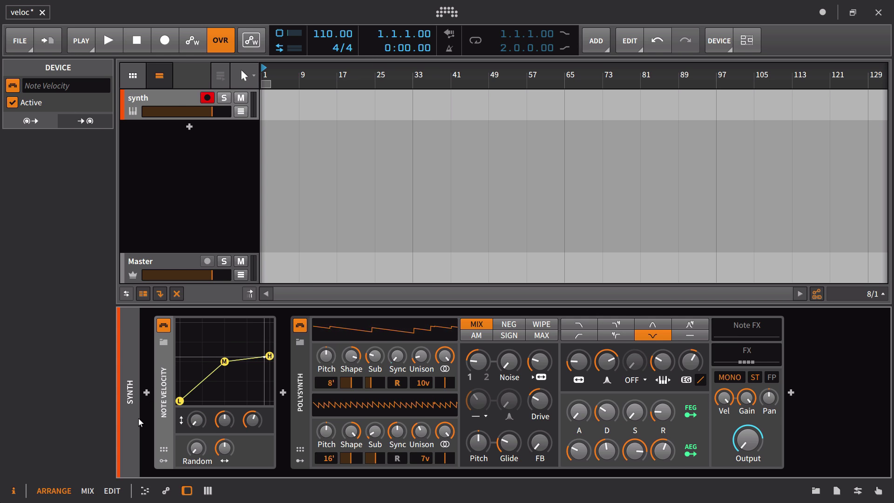
drag(179, 400, 182, 370)
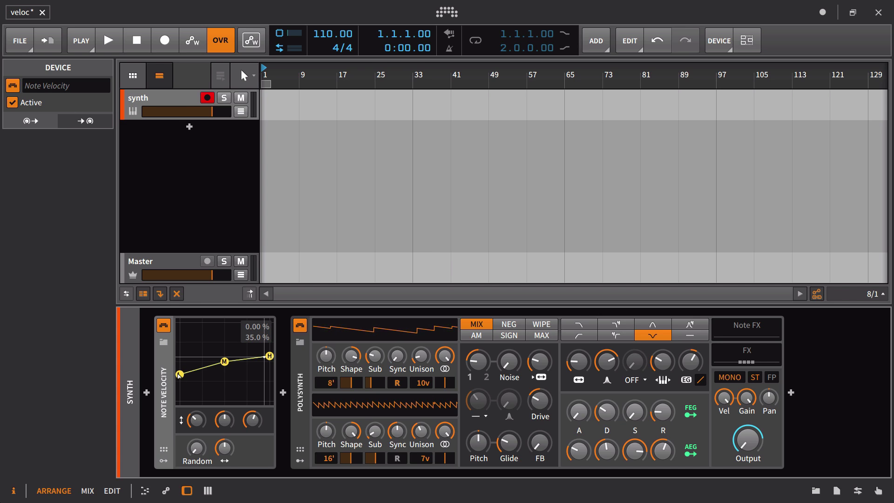
key(ctrl+z)
key(ctrl+z)
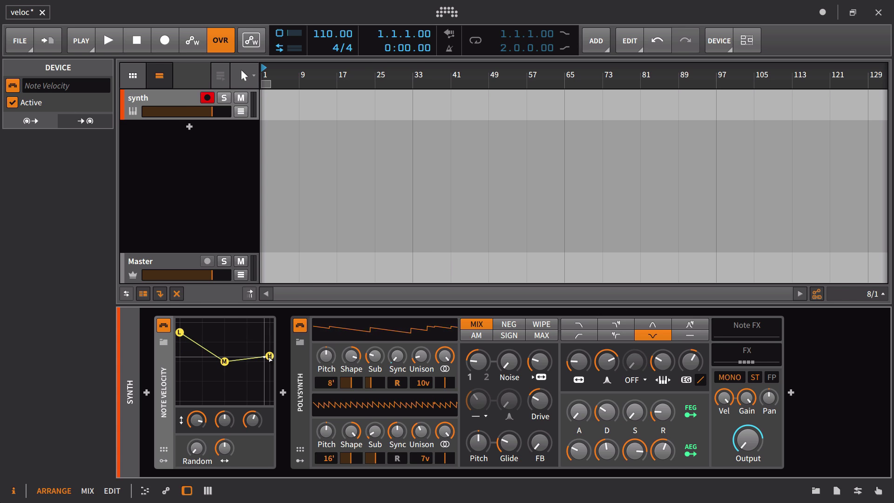
drag(269, 356, 266, 410)
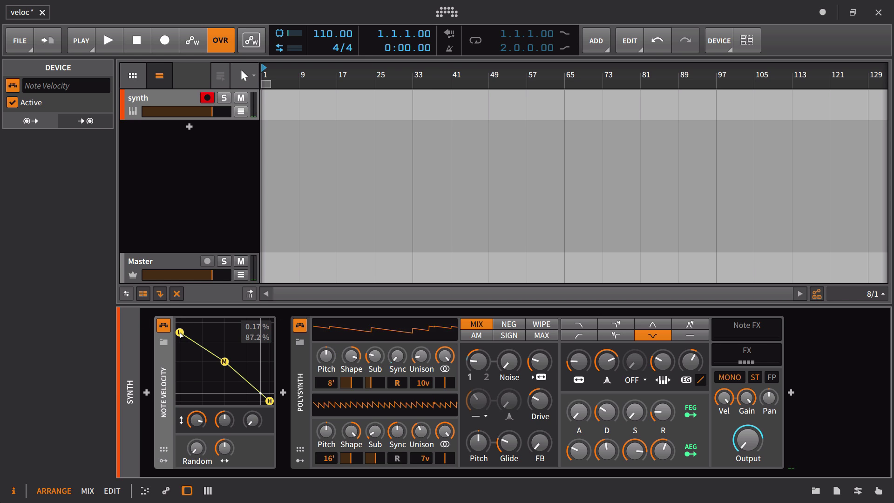
Undo, move H back to the top, and adjust the M point into a straight rising line
key(ctrl+z)
key(ctrl+z)
drag(269, 400, 275, 316)
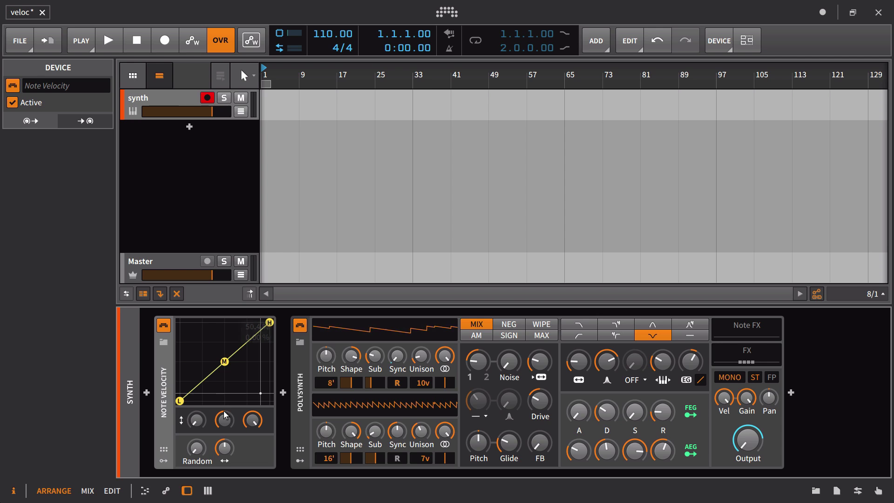
drag(224, 420, 224, 405)
drag(224, 338, 220, 378)
drag(224, 448, 224, 416)
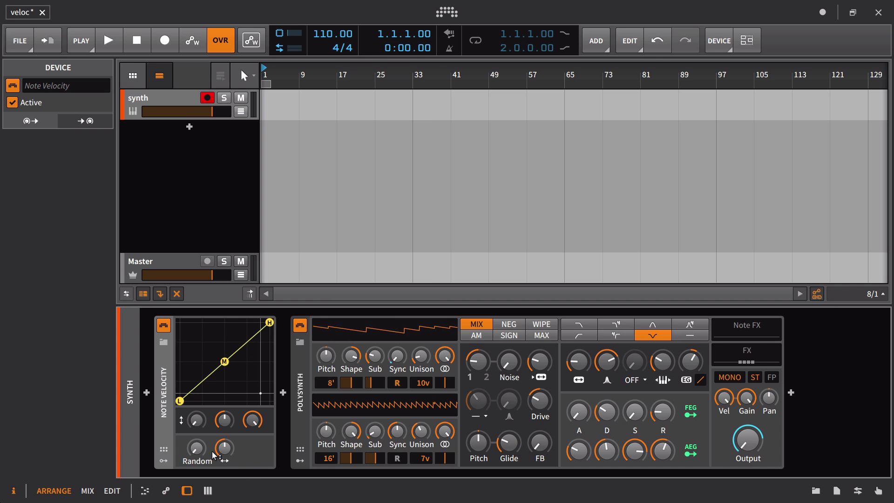
Set the Note Velocity Random knob to 100%
mouse_move(211, 451)
key(ctrl+z)
drag(196, 448, 196, 417)
mouse_move(206, 446)
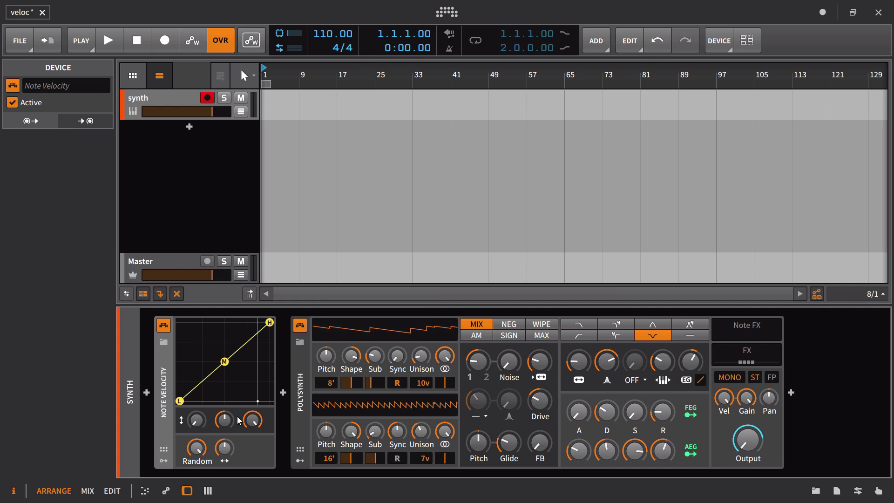
Set amp velocity sensitivity to +30 dB, show the Perform macros, and lower Output to 52%
click(723, 408)
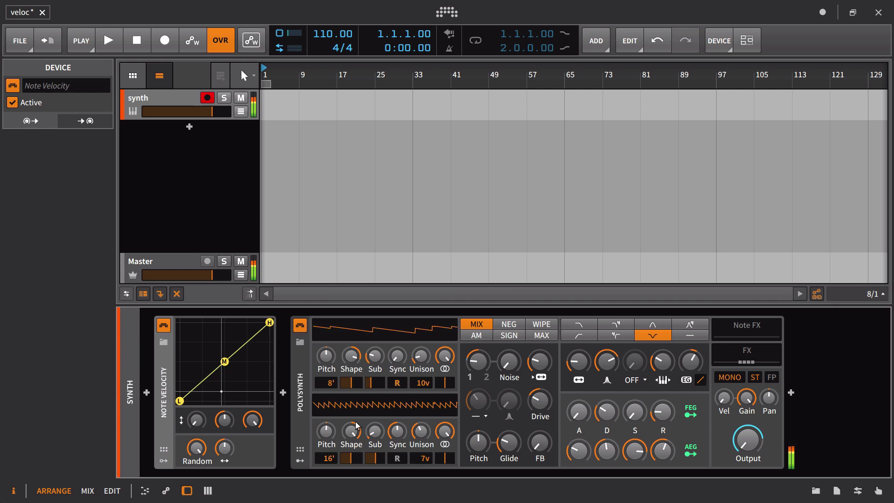
click(300, 449)
mouse_move(446, 425)
mouse_down()
mouse_move(446, 444)
mouse_move(459, 434)
mouse_up()
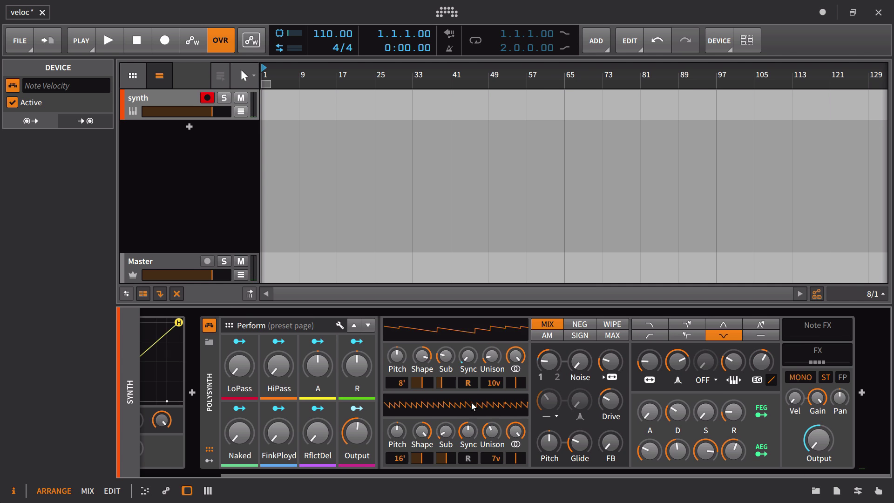
scroll(471, 402, right, 3)
scroll(425, 437, left, 3)
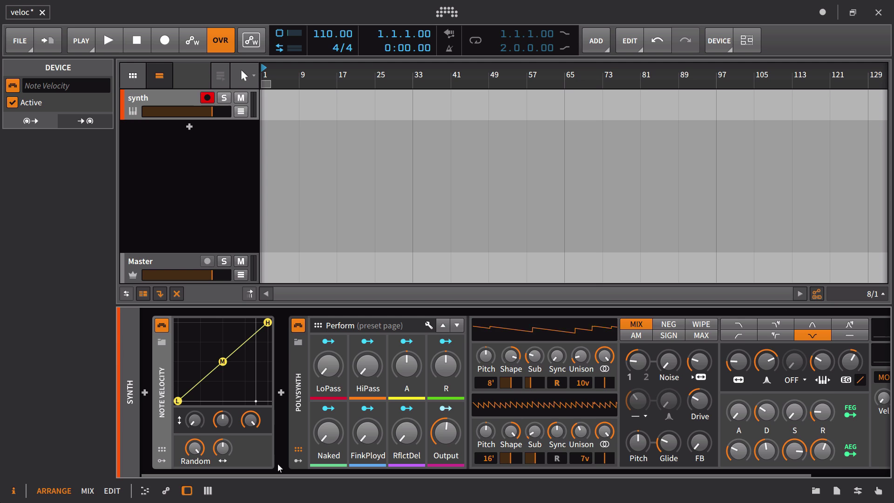
Add an Expressions modulator to the Polysynth
click(299, 457)
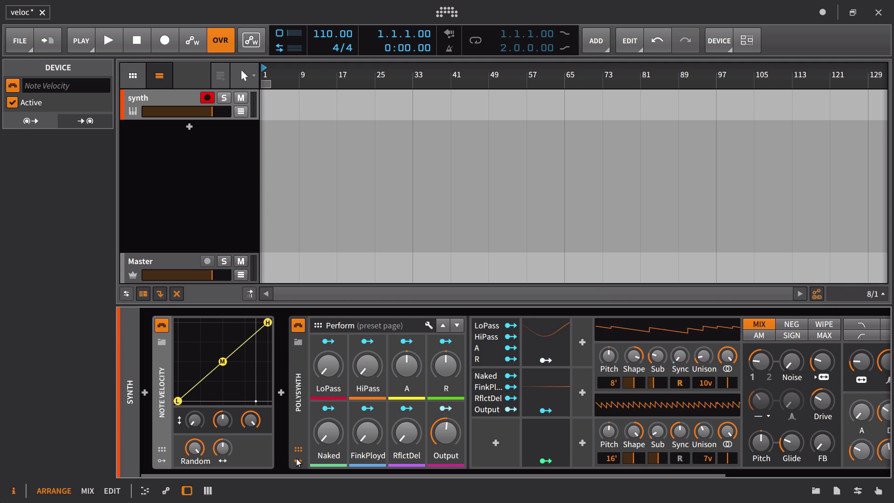
click(495, 443)
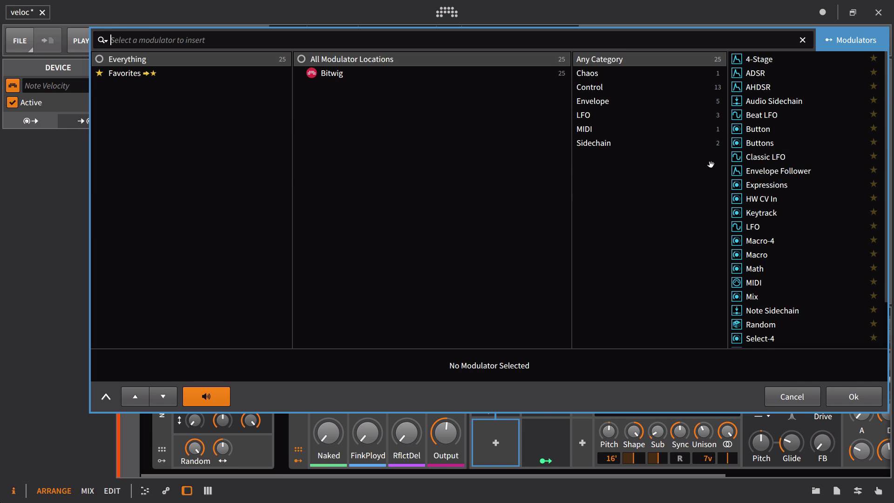
click(773, 186)
click(854, 395)
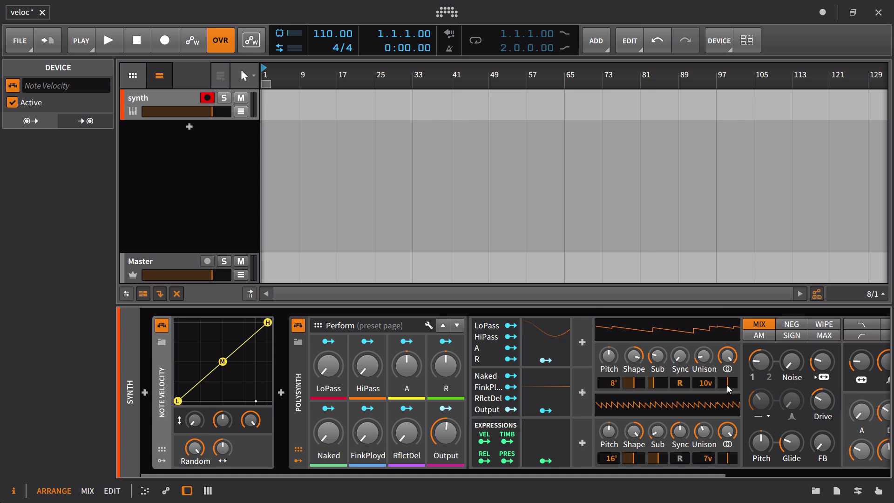
Route Expressions velocity to the Naked macro at 0.657 and FinkPloyd at 0.630
scroll(677, 389, right, 2)
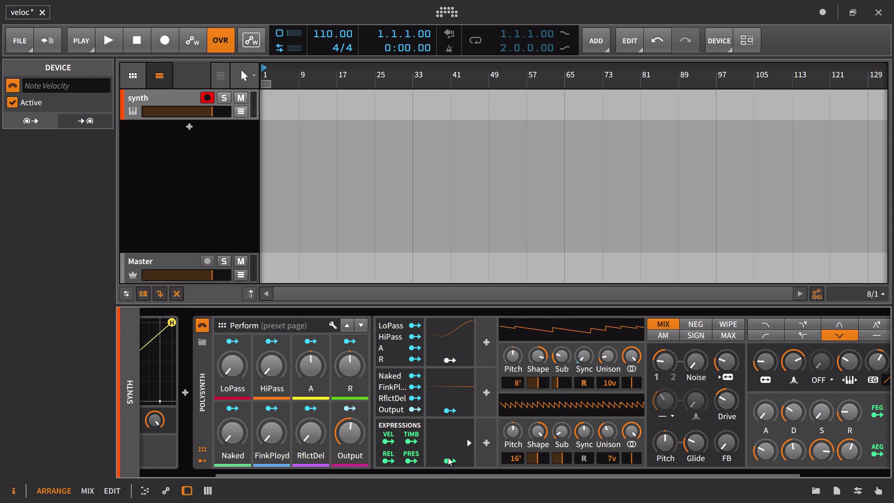
click(390, 442)
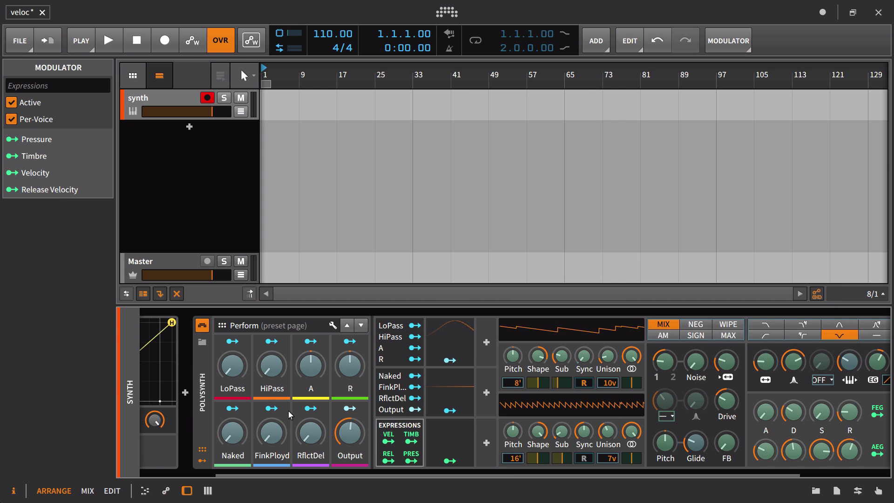
drag(236, 440, 271, 403)
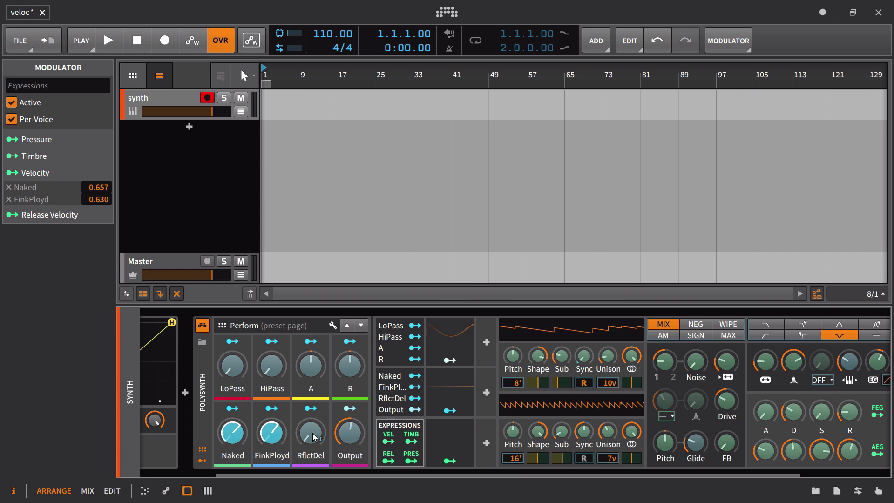
click(388, 440)
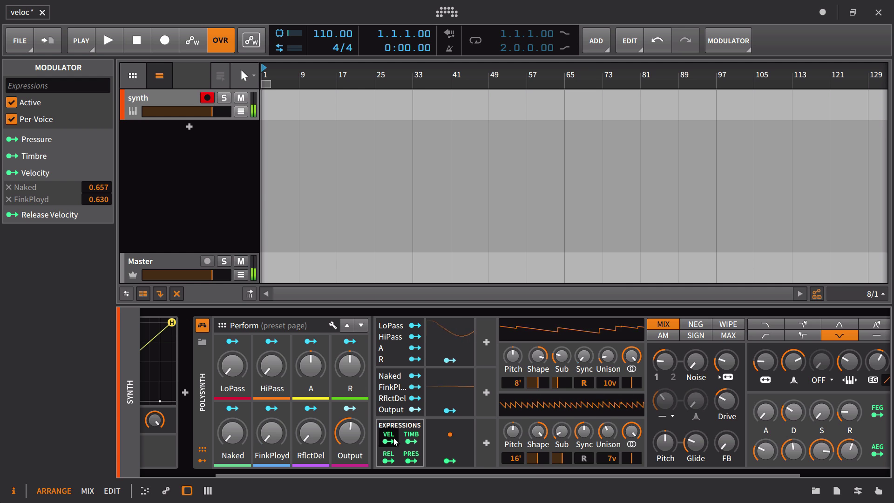
scroll(399, 439, left, 3)
scroll(401, 438, left, 1)
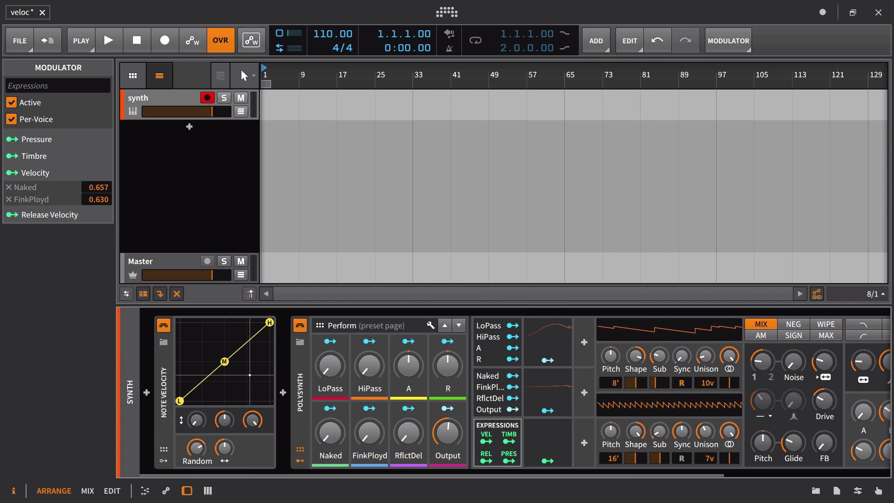
Set the Note Velocity low point to about 21%, high point about 97%, and Random about 58%
drag(196, 425, 197, 412)
drag(252, 421, 253, 427)
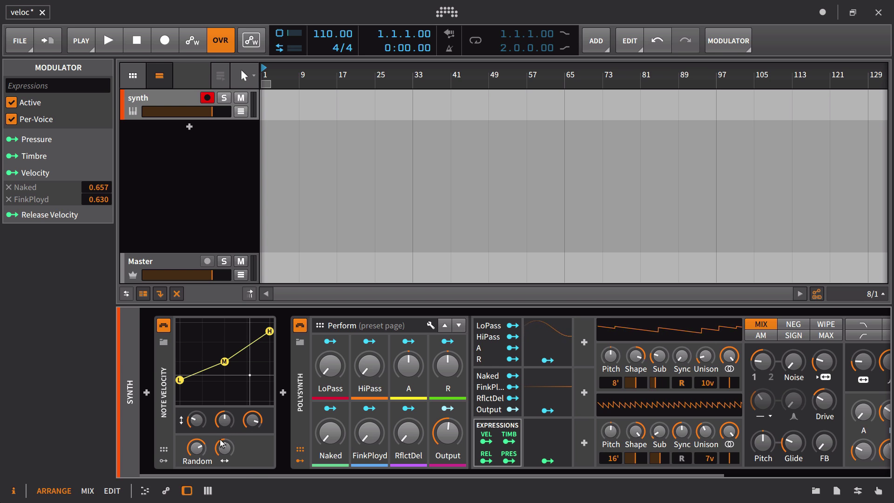
drag(195, 450, 195, 450)
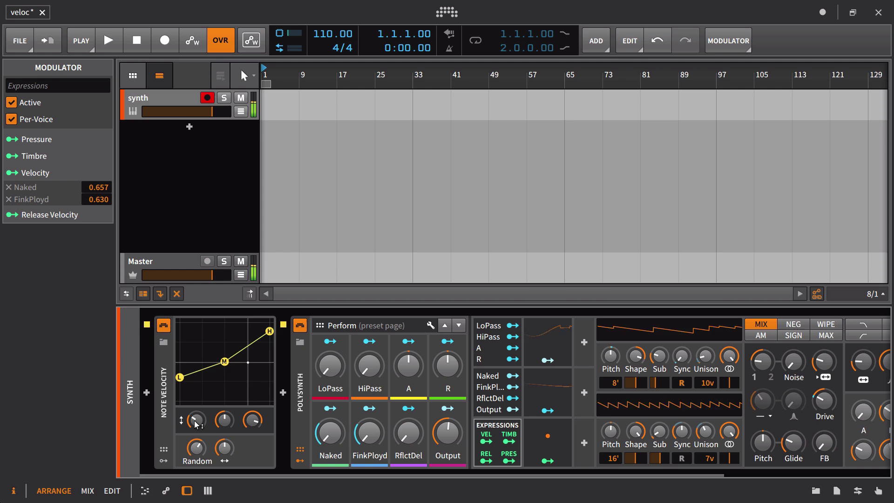
mouse_move(195, 424)
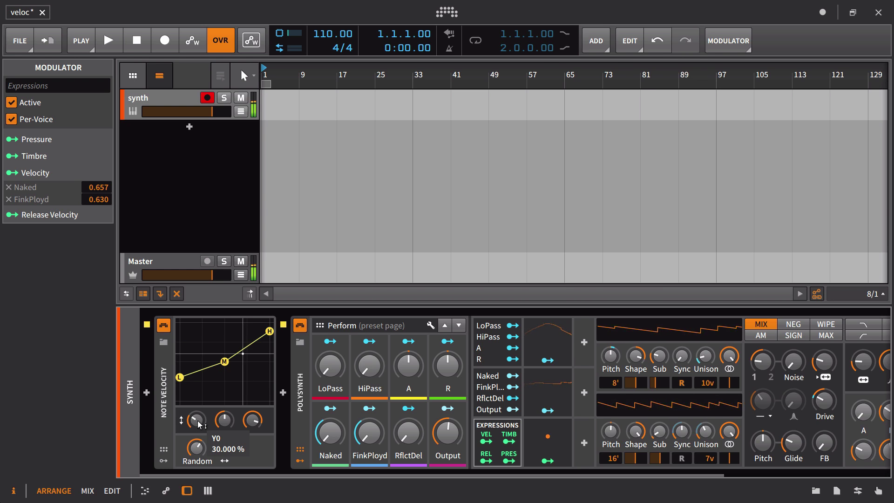
drag(195, 423, 195, 429)
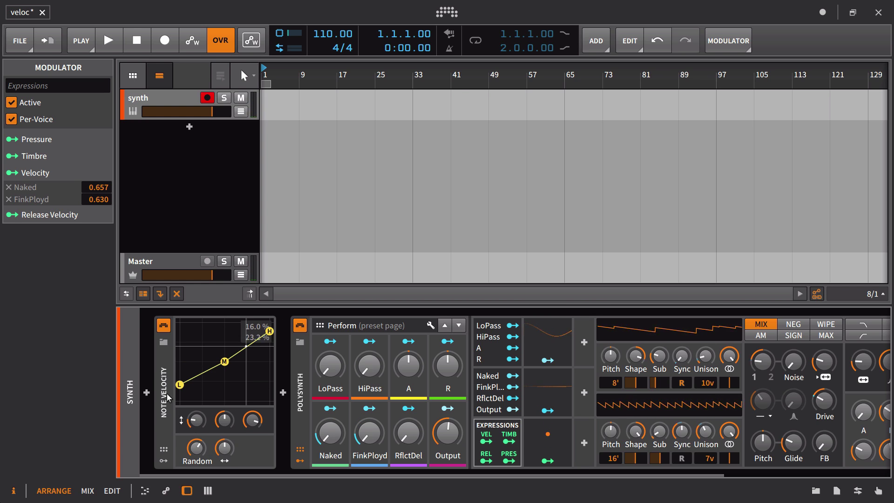
drag(196, 448, 197, 448)
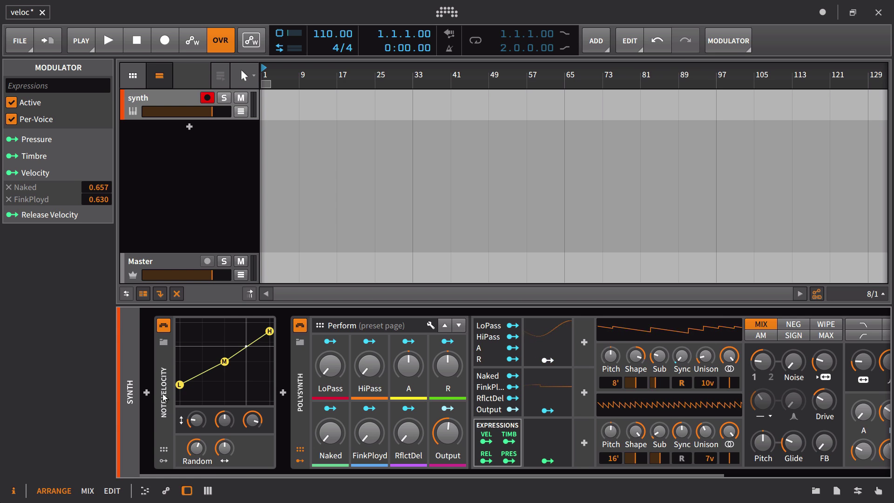